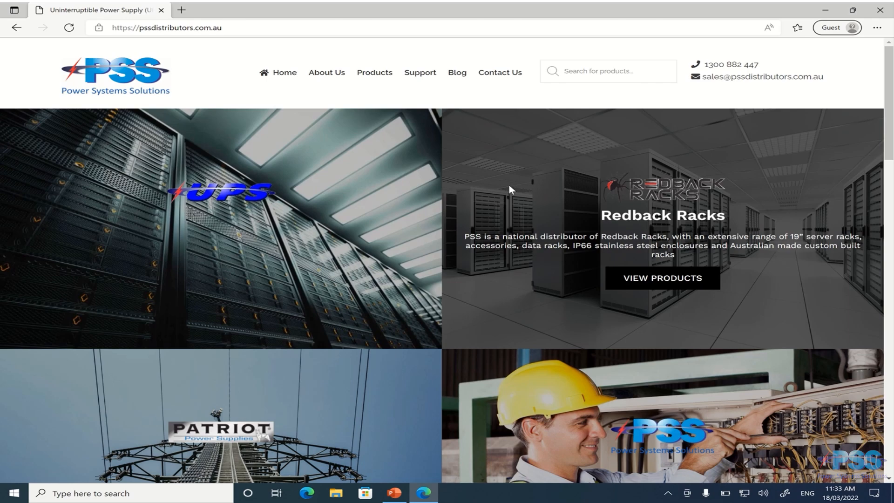
Download the Netility installer from the PSS UPS Software page.
mouse_move(378, 85)
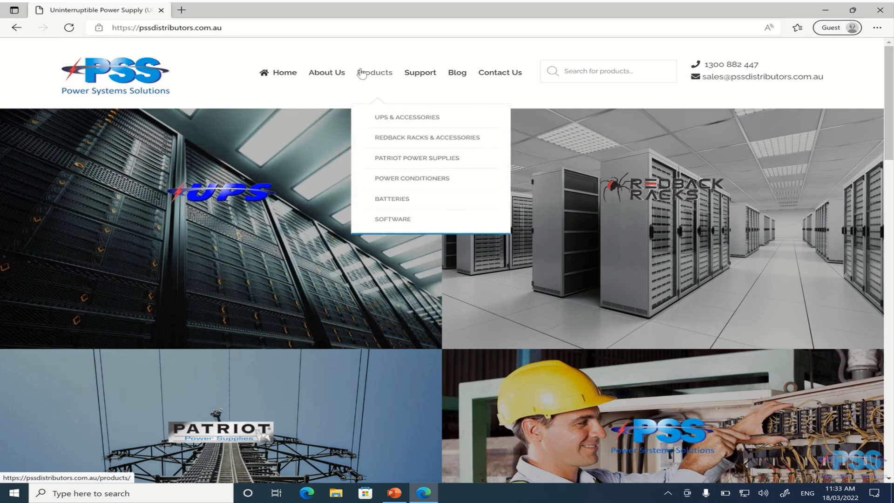
click(391, 224)
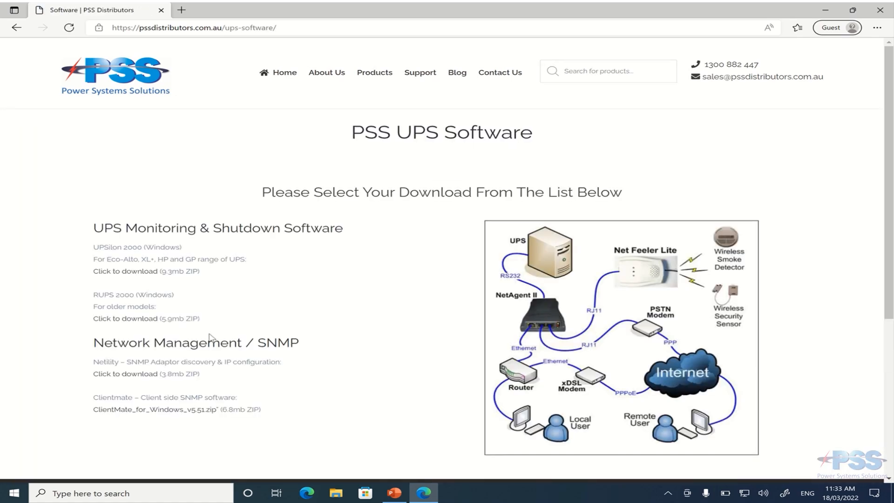
click(129, 376)
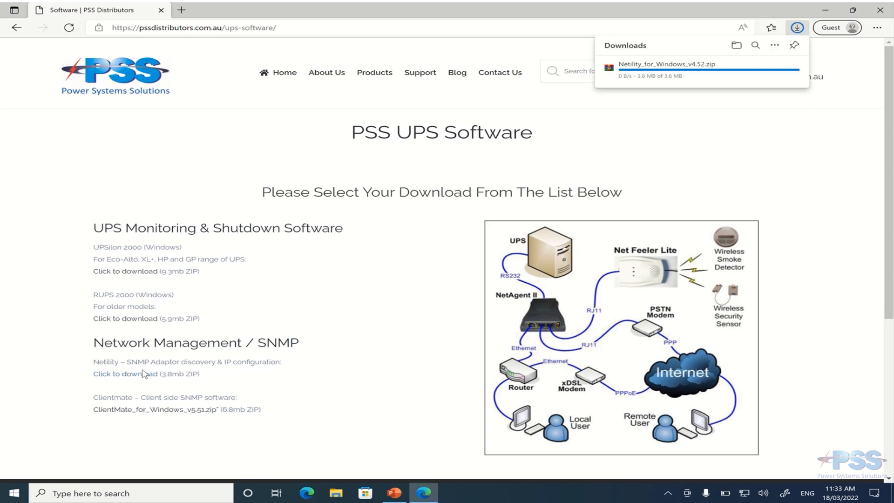
Open the downloaded Netility_for_Windows_v4.52 zip in its folder and extract it to the default location.
mouse_move(757, 69)
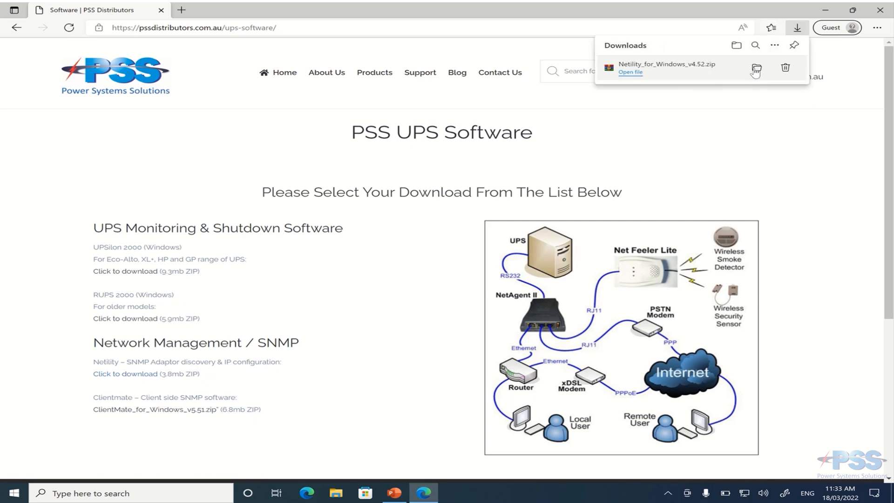
click(757, 69)
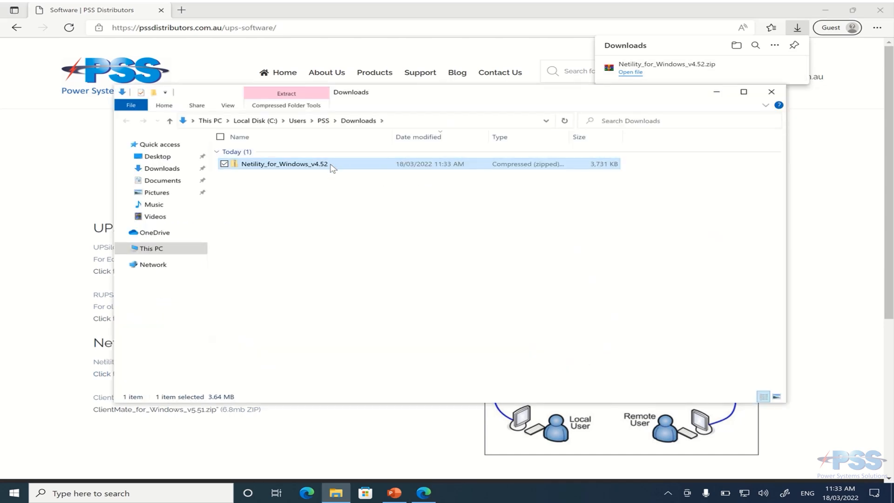
right_click(331, 164)
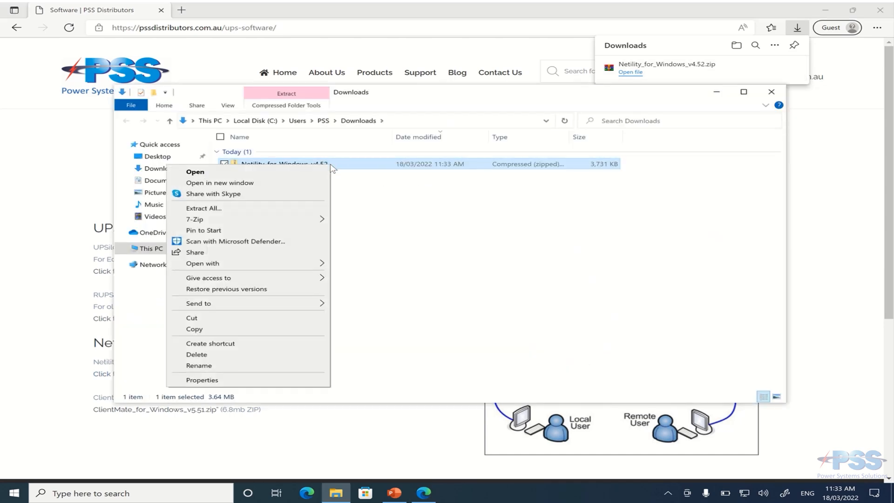
click(304, 208)
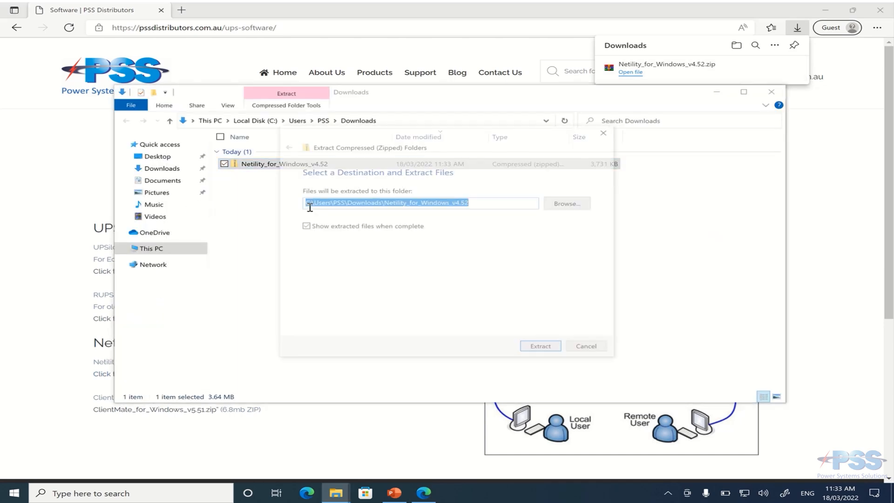
click(551, 350)
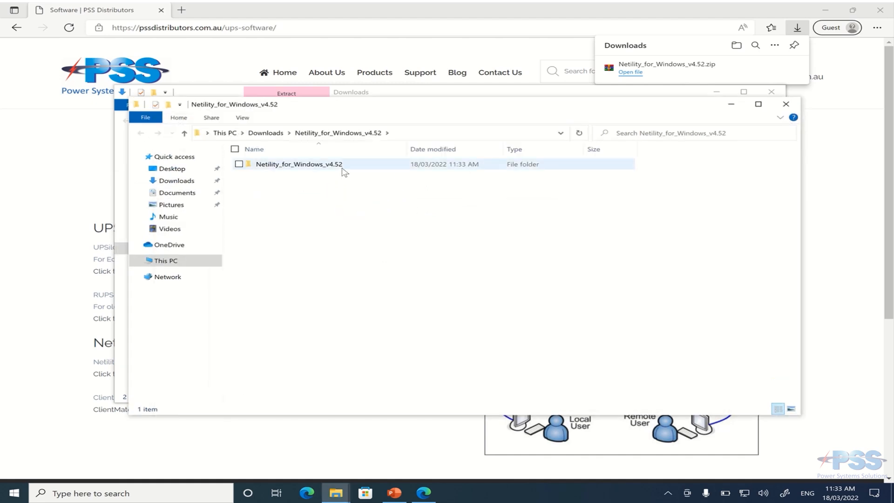
Run the extracted Netility setup and install it with the default destination and program folder.
double_click(342, 165)
double_click(342, 165)
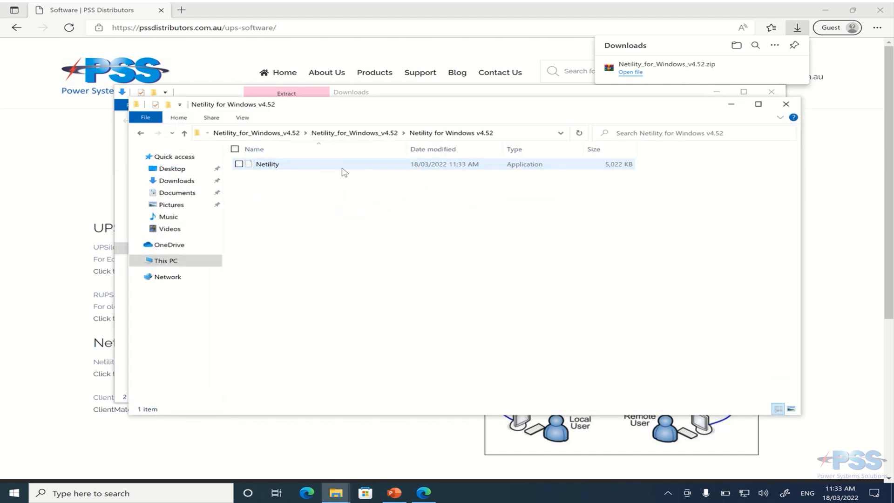
double_click(343, 168)
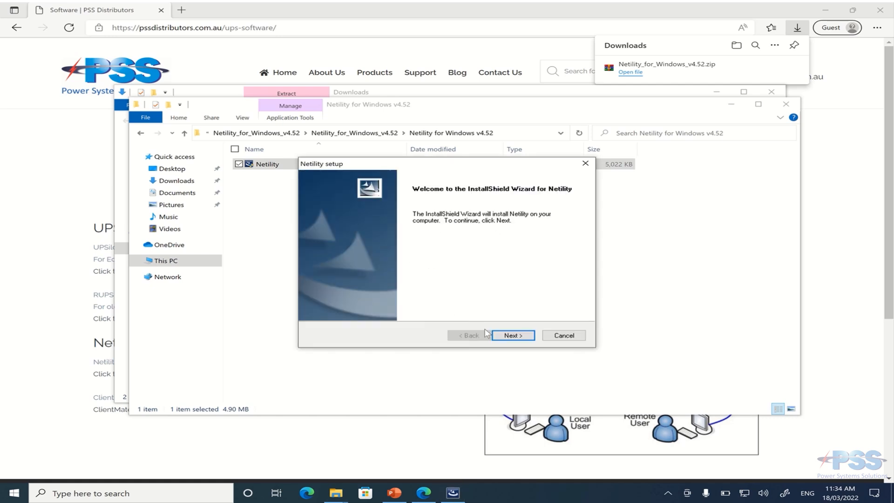
click(515, 336)
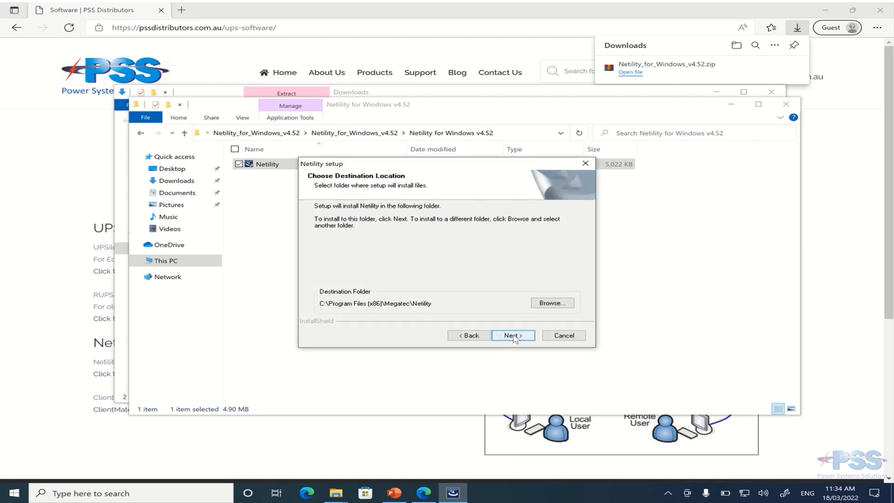
click(514, 336)
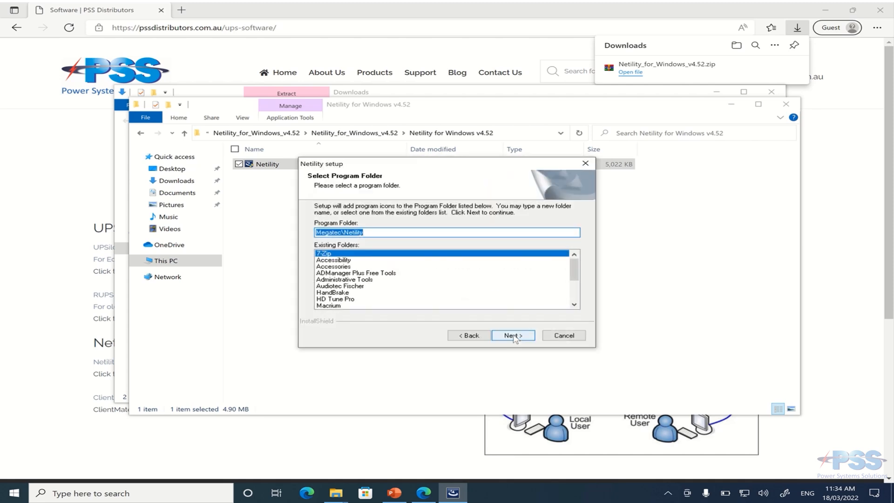
click(515, 336)
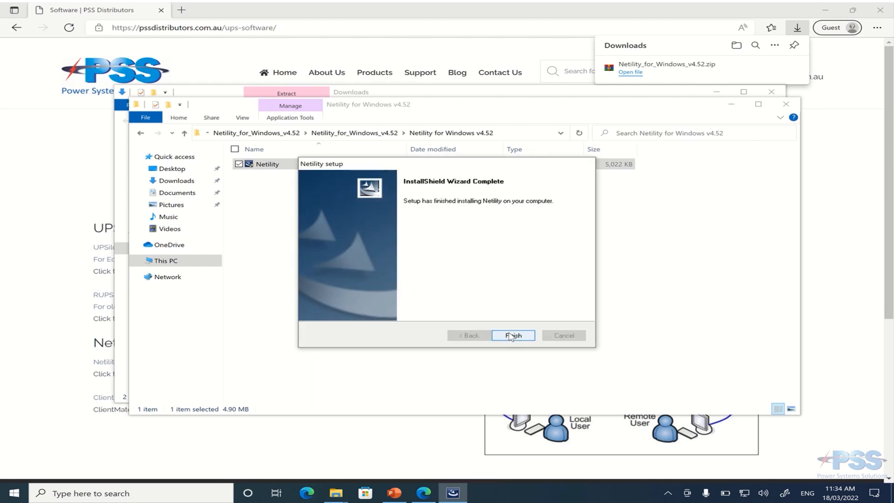
click(510, 335)
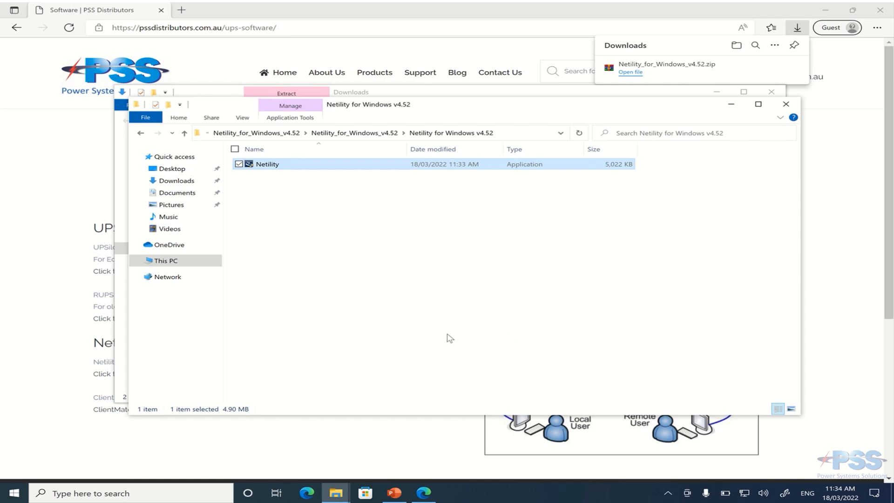
Launch Netility from the Start menu to search for the UPS network adapter.
key(super)
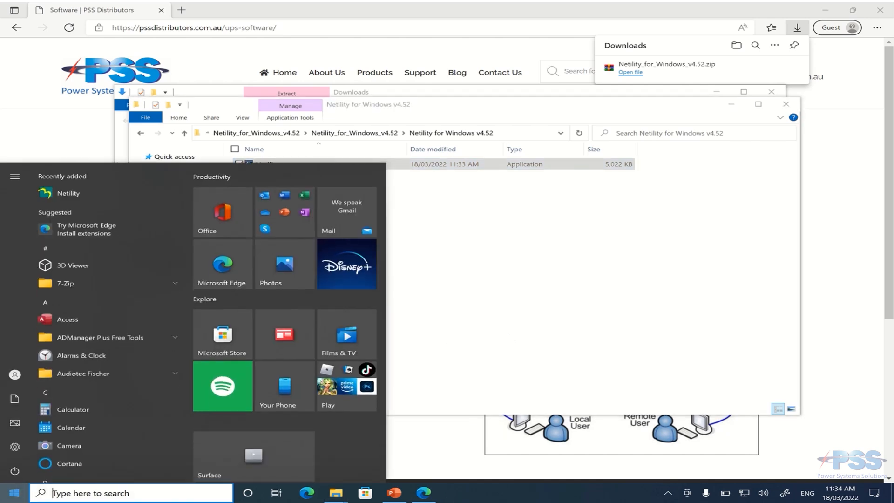
click(96, 192)
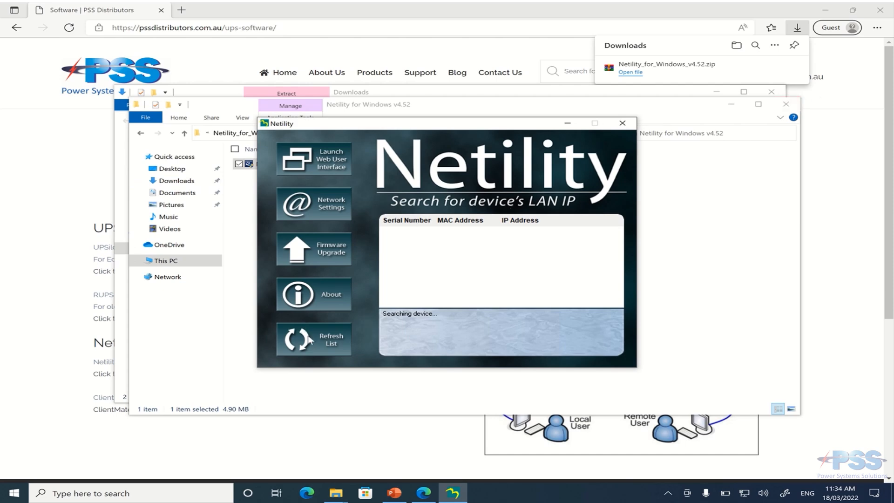
drag(383, 313, 455, 313)
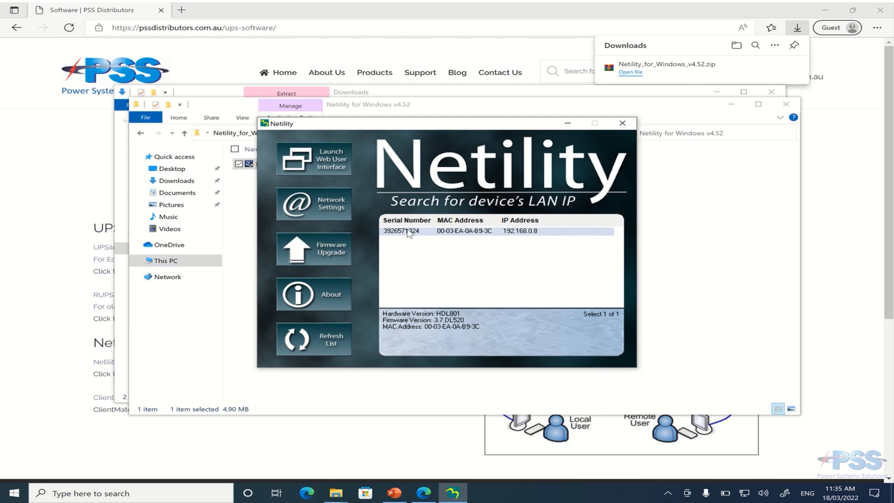
Open the adapter's web user interface and view its system information and network status.
click(328, 165)
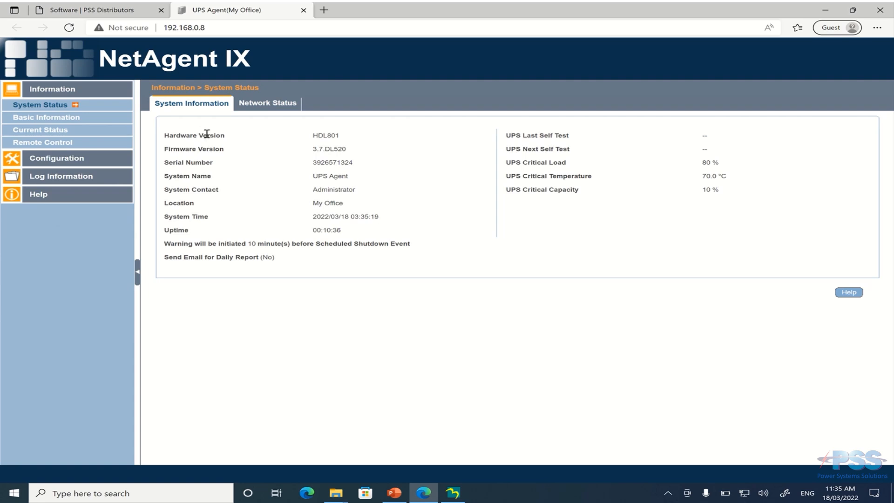
drag(170, 133, 349, 261)
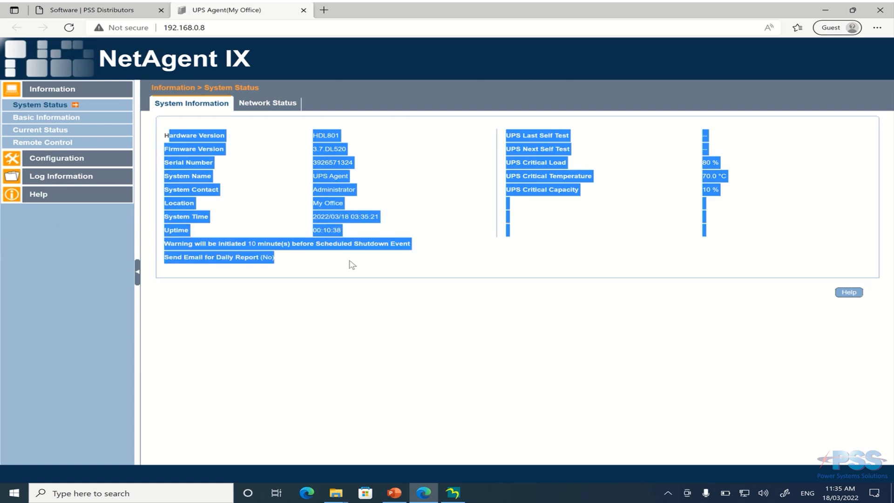
click(264, 105)
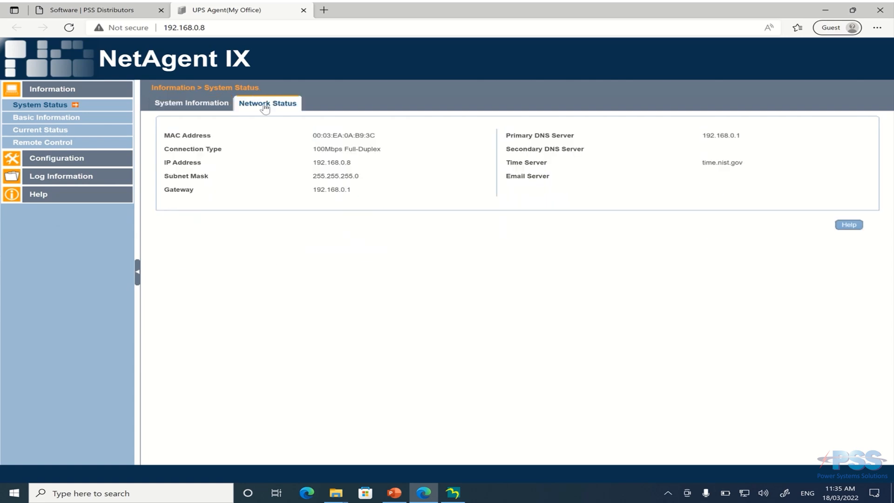
Browse the basic information, the input, output and battery status pages, and the remote control page.
click(48, 118)
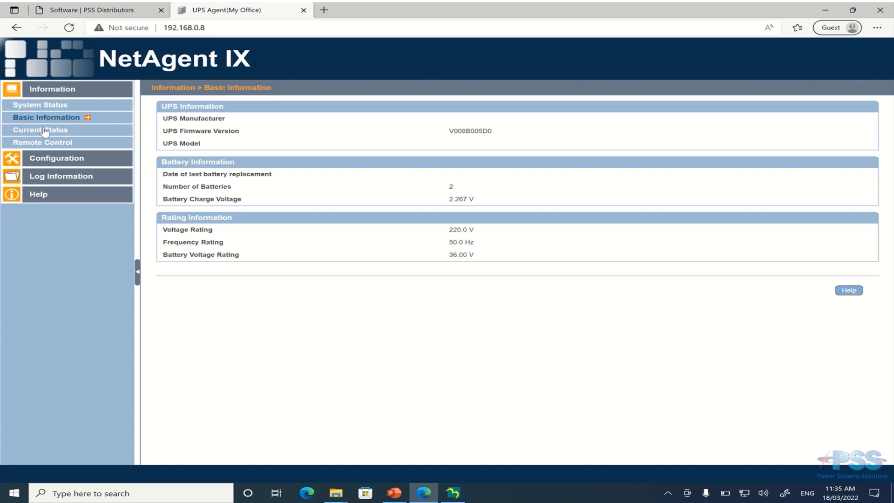
click(44, 131)
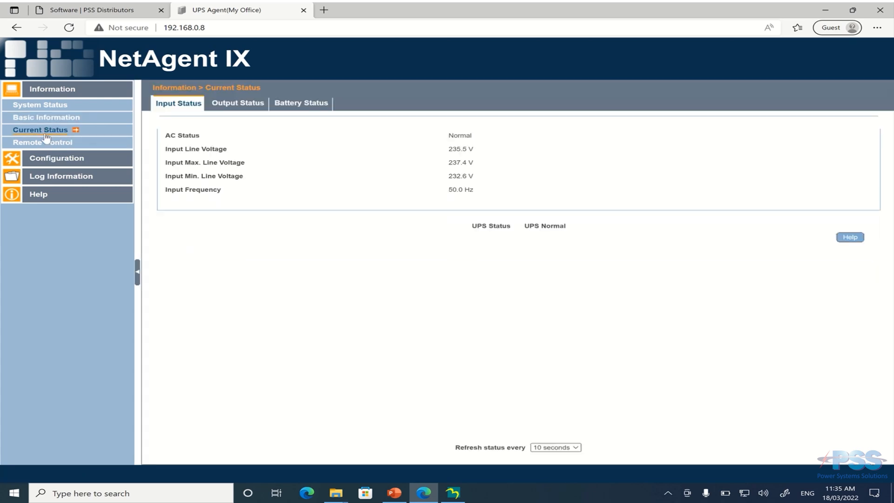
click(254, 107)
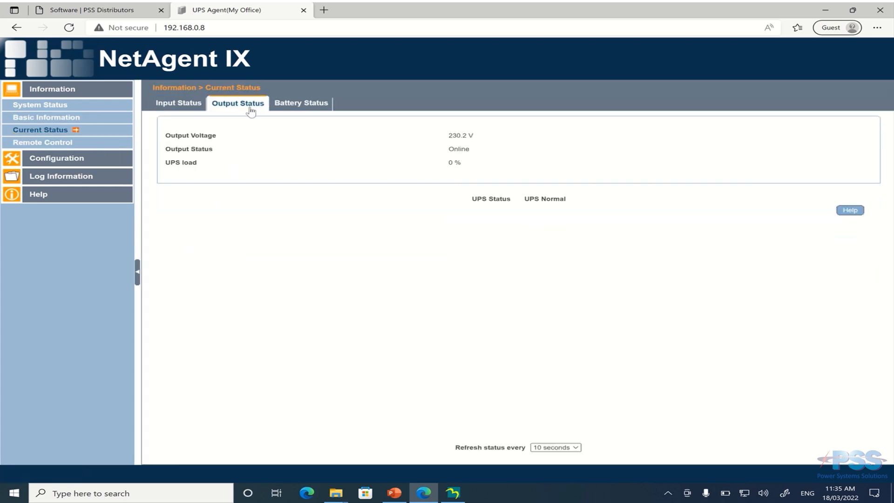
click(293, 106)
click(232, 107)
click(62, 144)
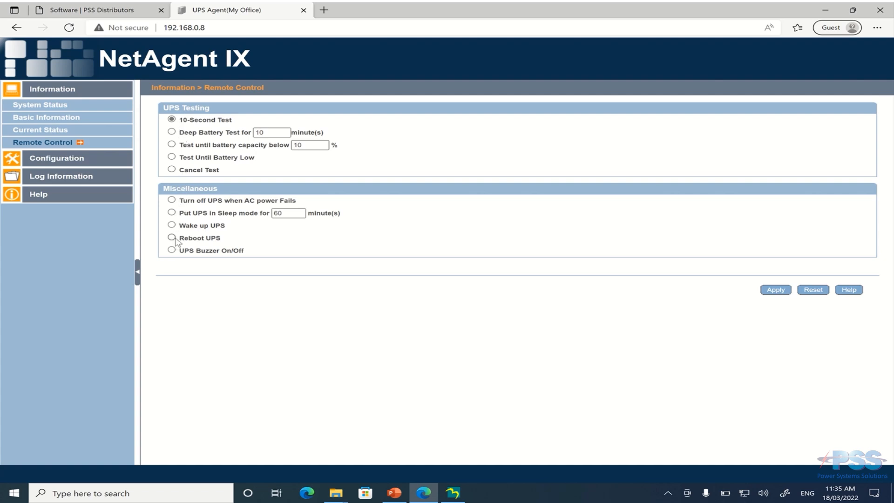
Open the Network configuration page and inspect the option for obtaining an IP address.
click(74, 160)
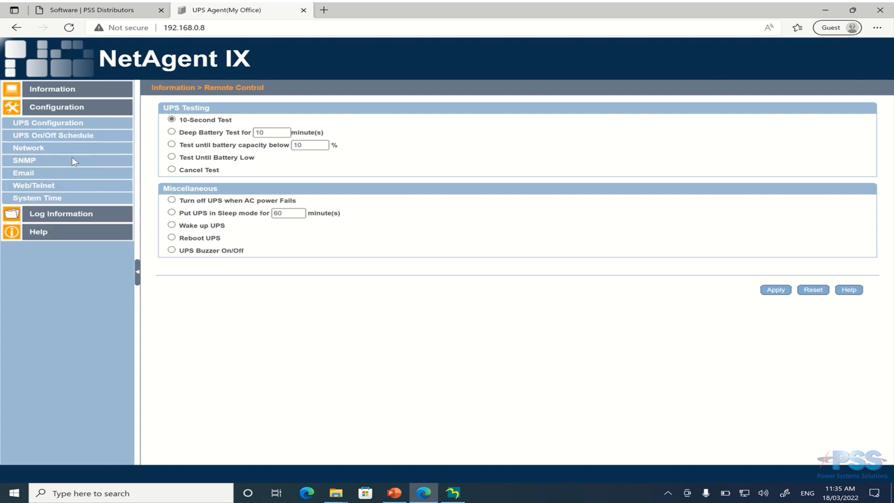
click(37, 154)
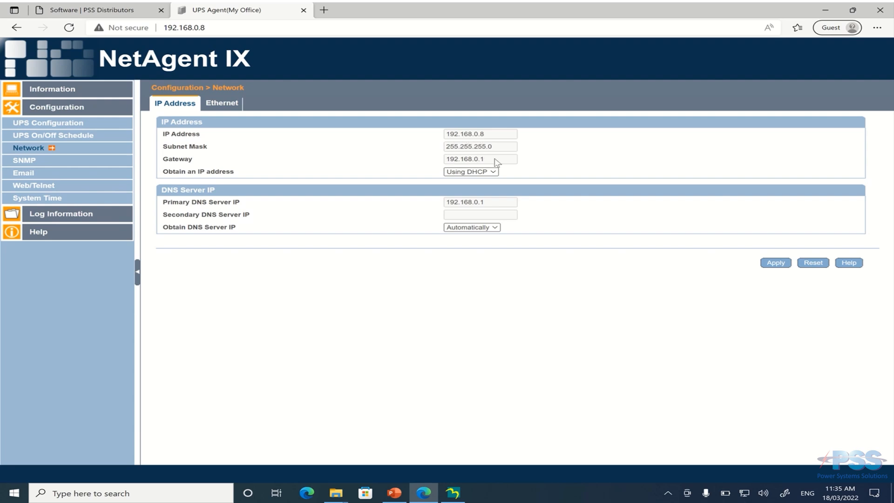
click(473, 173)
click(472, 173)
Review the SNMP general, access control, trap notification and device connected tabs, then the Email settings page.
click(25, 160)
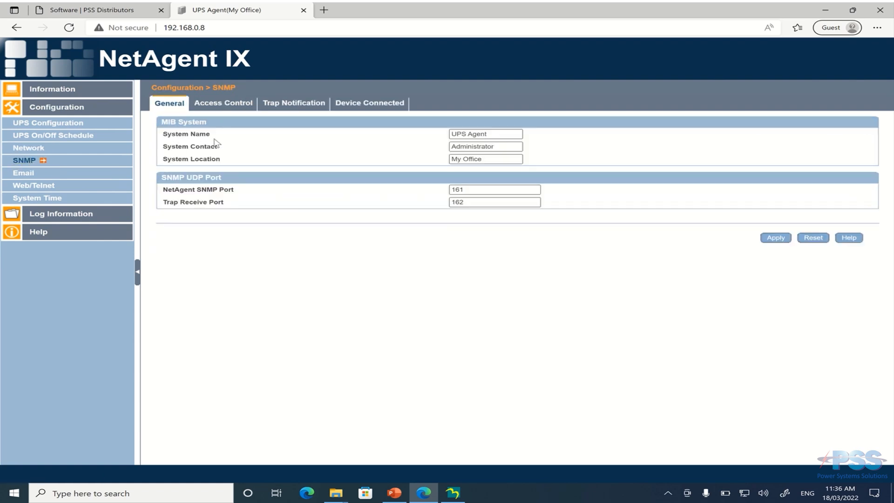
click(225, 107)
click(277, 106)
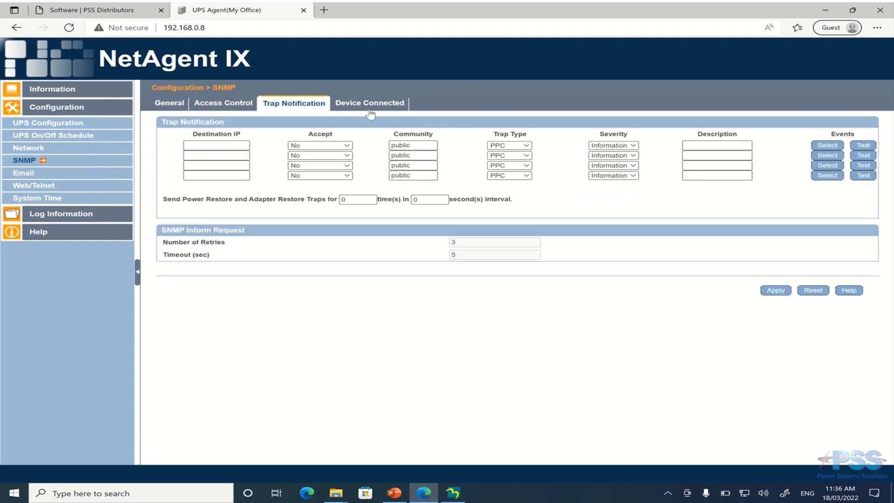
click(369, 107)
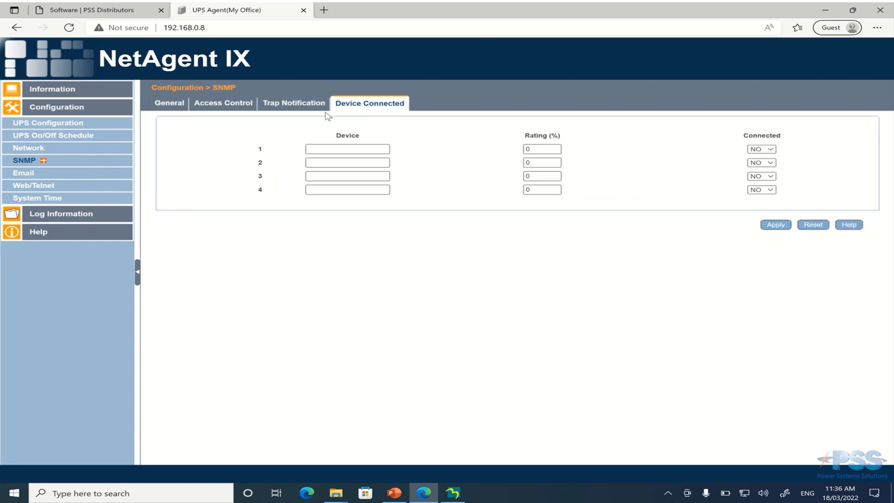
click(24, 175)
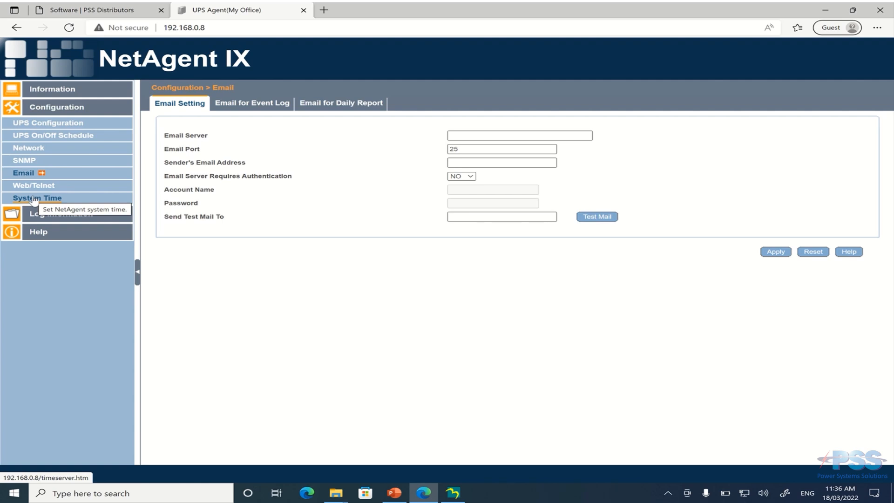
Review the adapter's IP address, advanced and password settings in Netility's network settings, then close Netility.
click(460, 493)
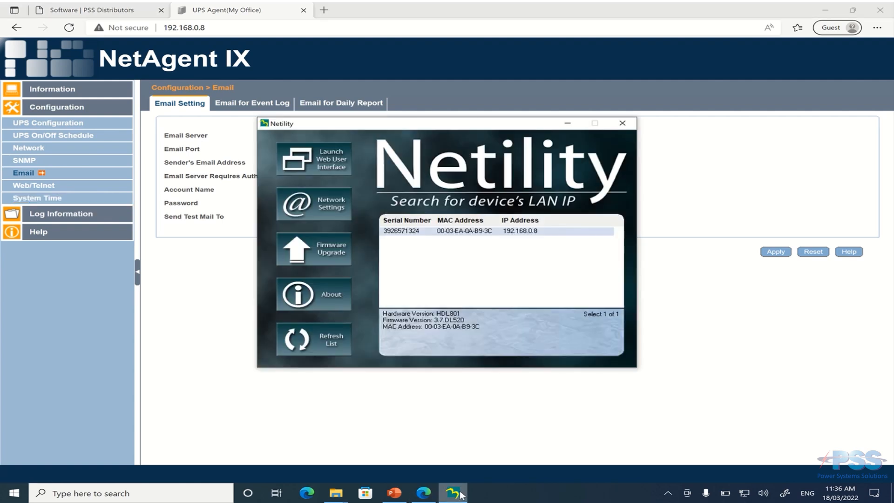
click(335, 213)
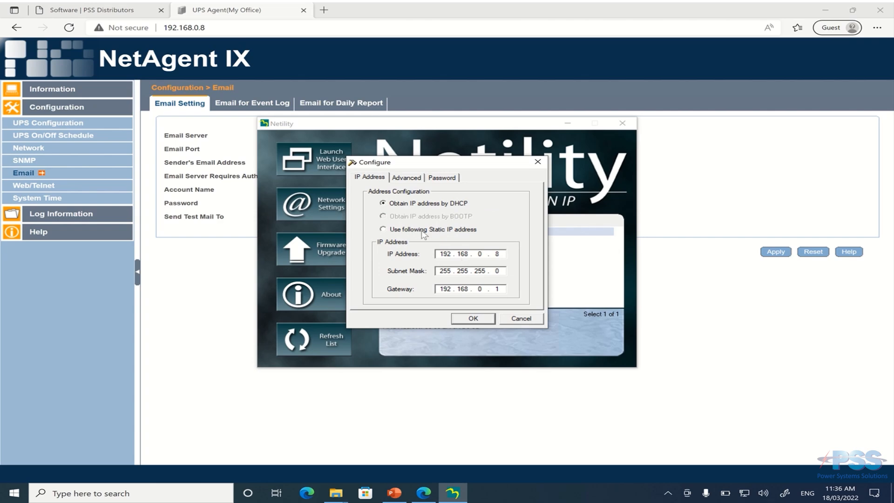
click(411, 179)
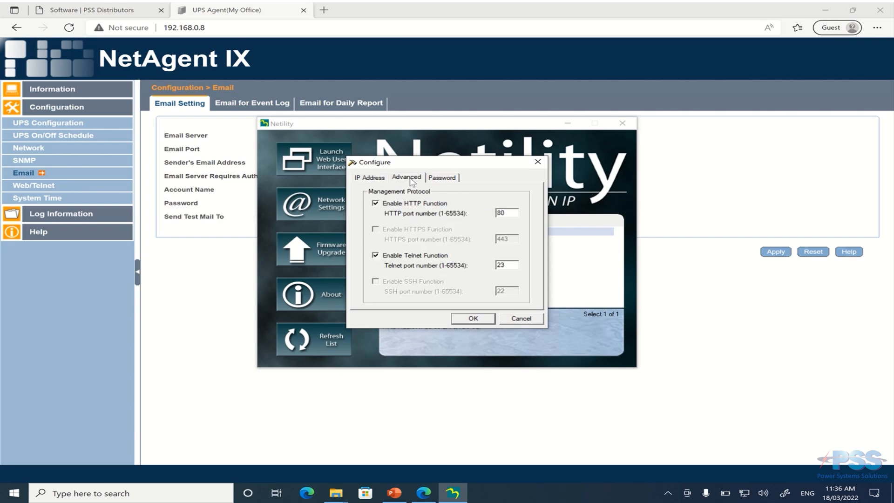
click(438, 178)
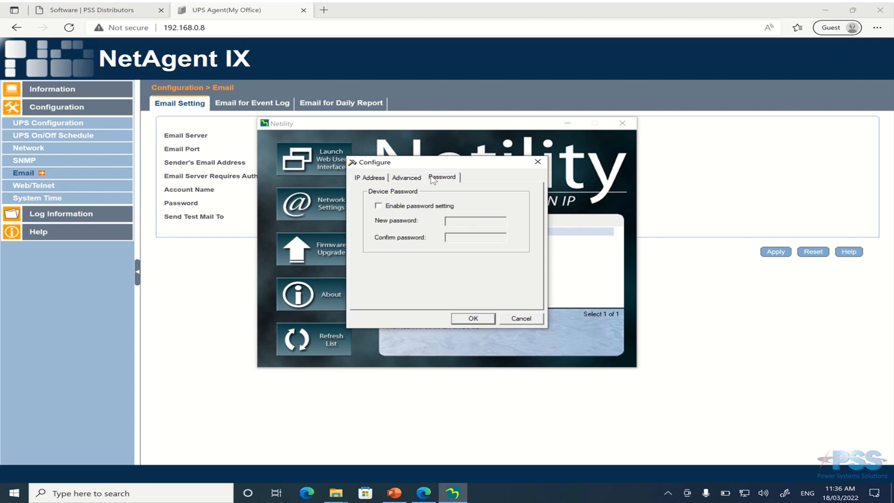
click(371, 179)
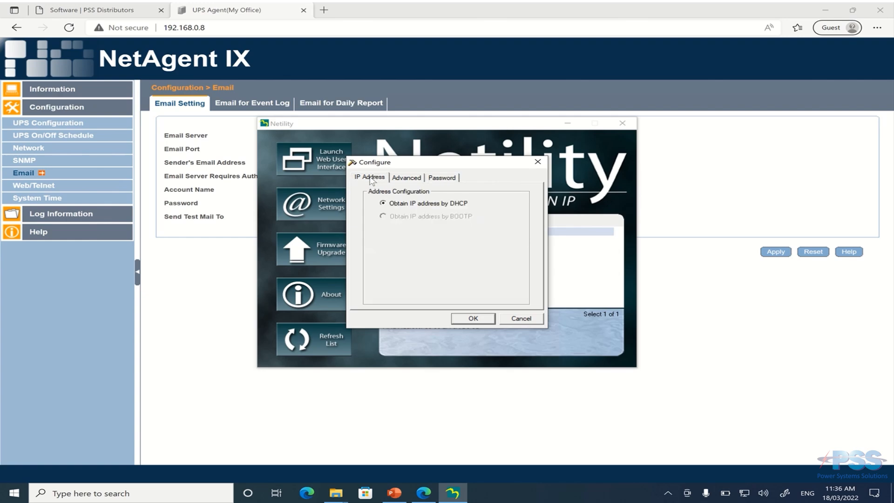
click(467, 319)
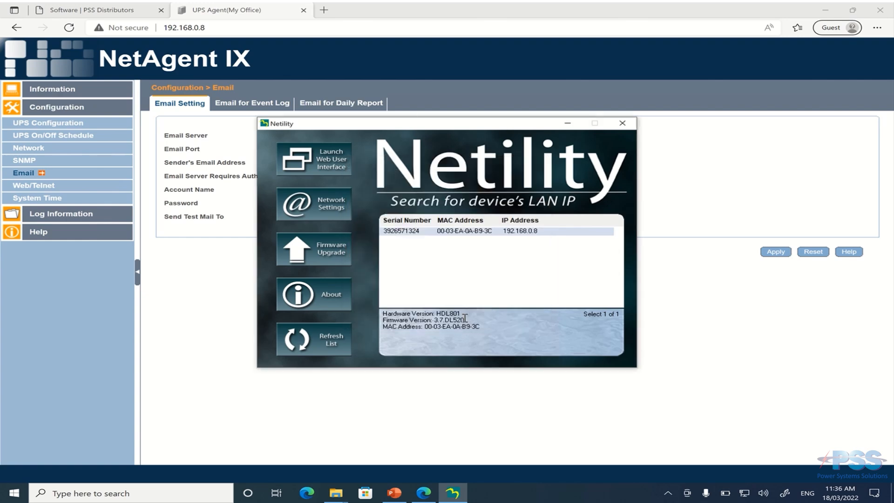
click(622, 123)
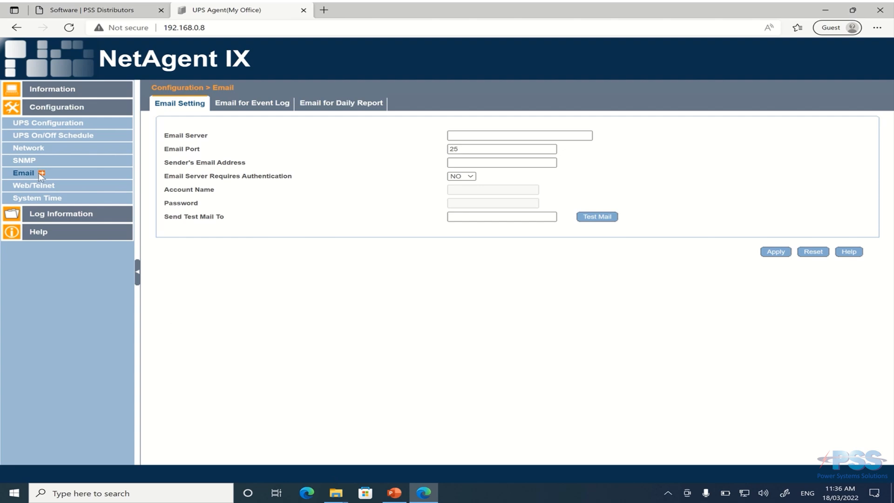
Open the Web/Telnet configuration page.
click(36, 185)
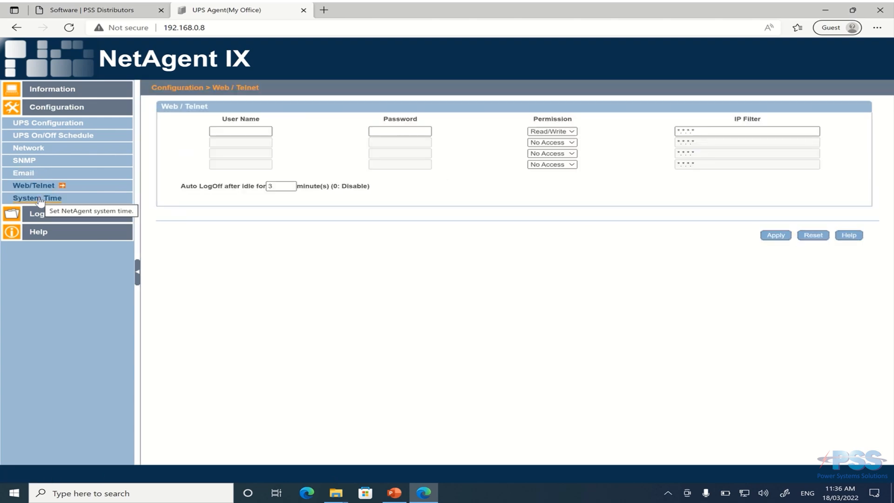